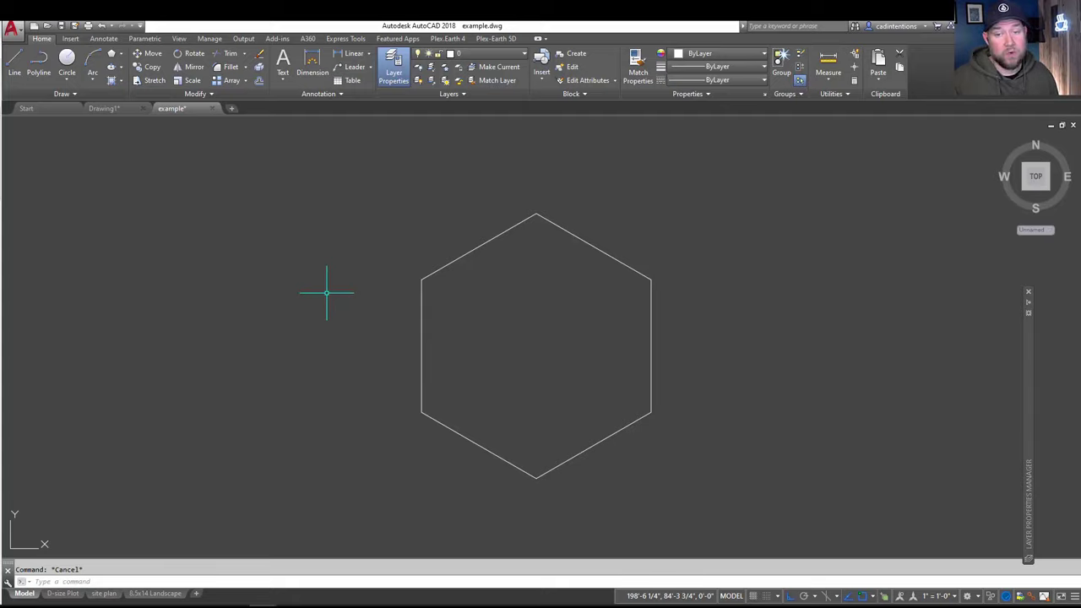
Step: Increase the Pickbox size in the Options Selection settings and confirm with OK
right_click(324, 293)
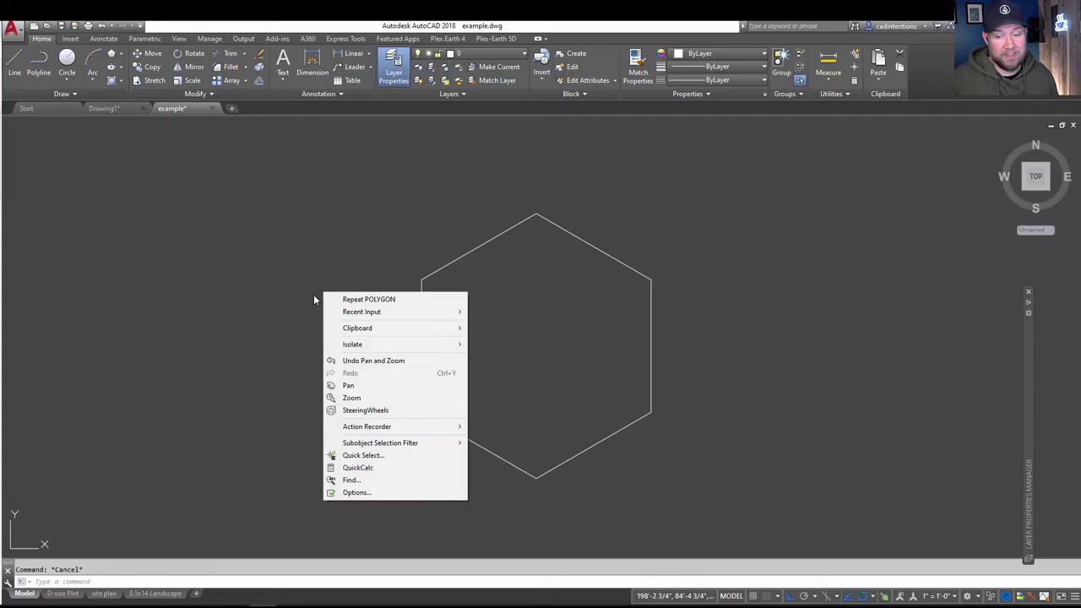
left_click(357, 493)
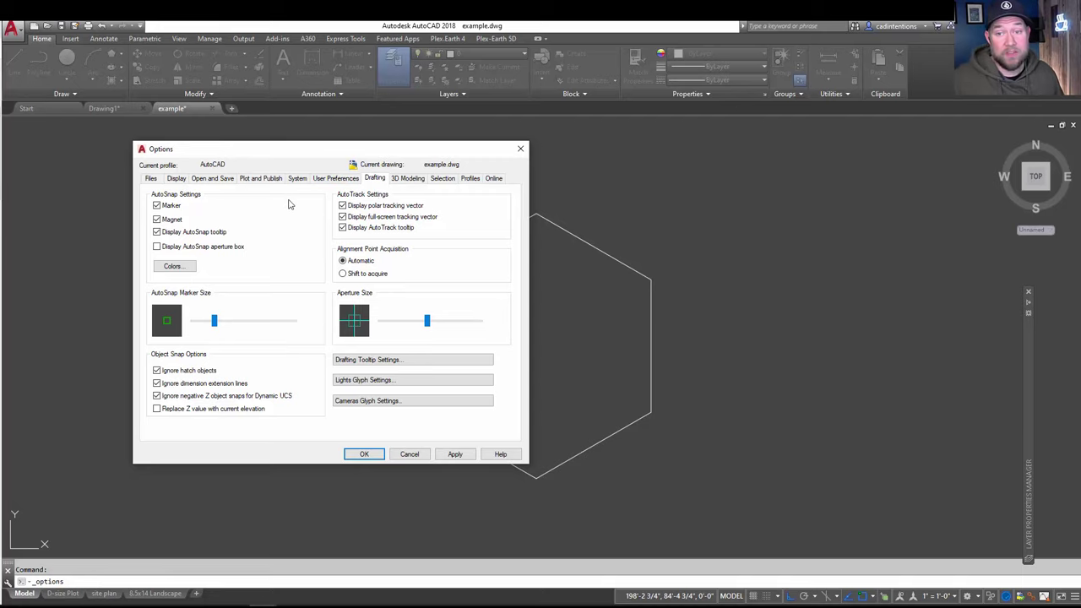
left_click(443, 178)
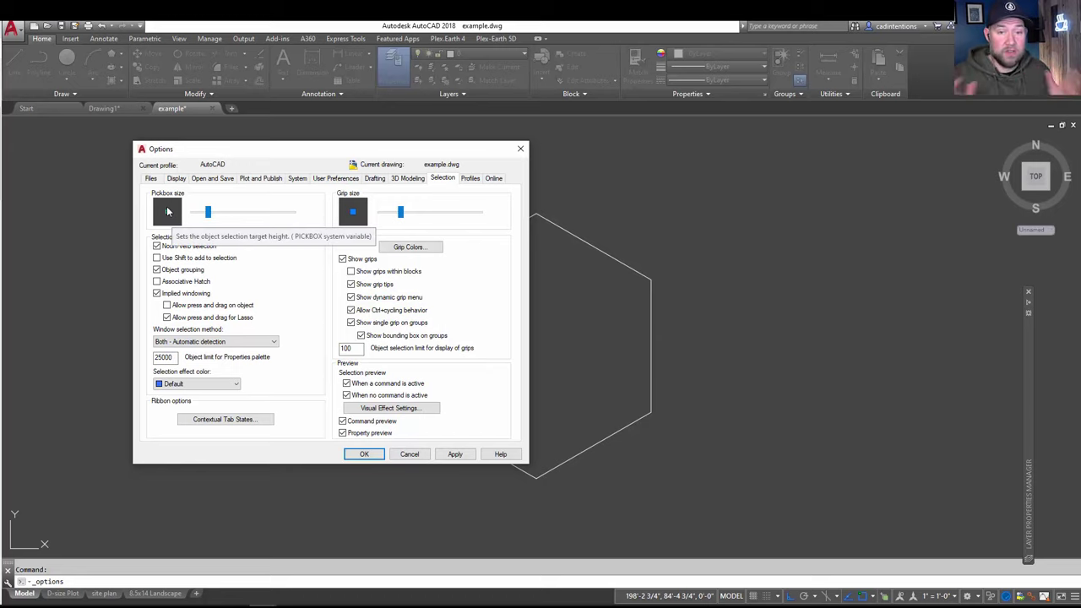
left_click_drag(208, 212, 249, 214)
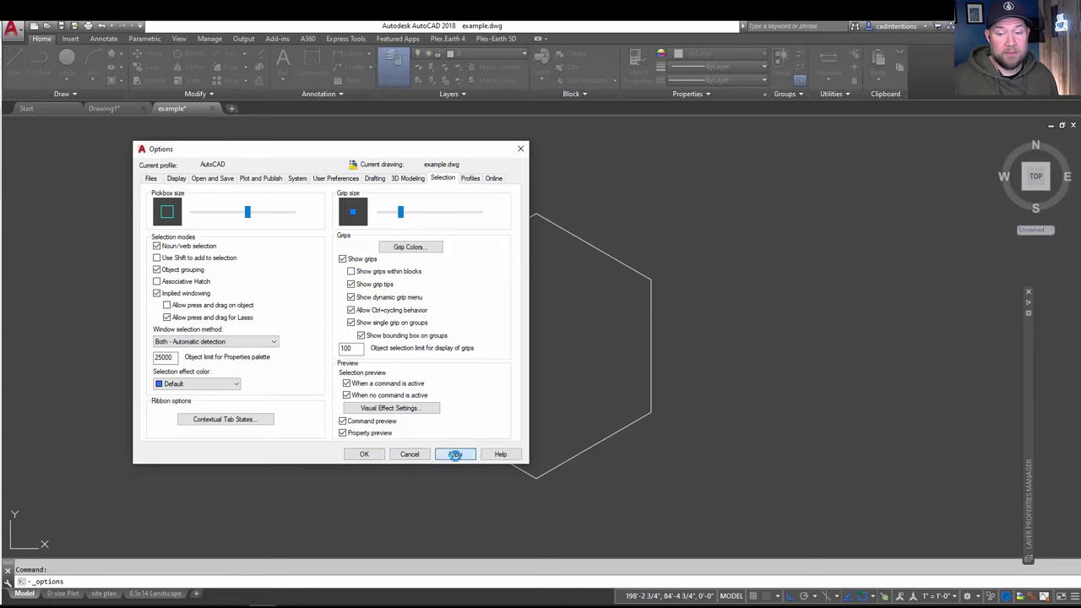
left_click(364, 453)
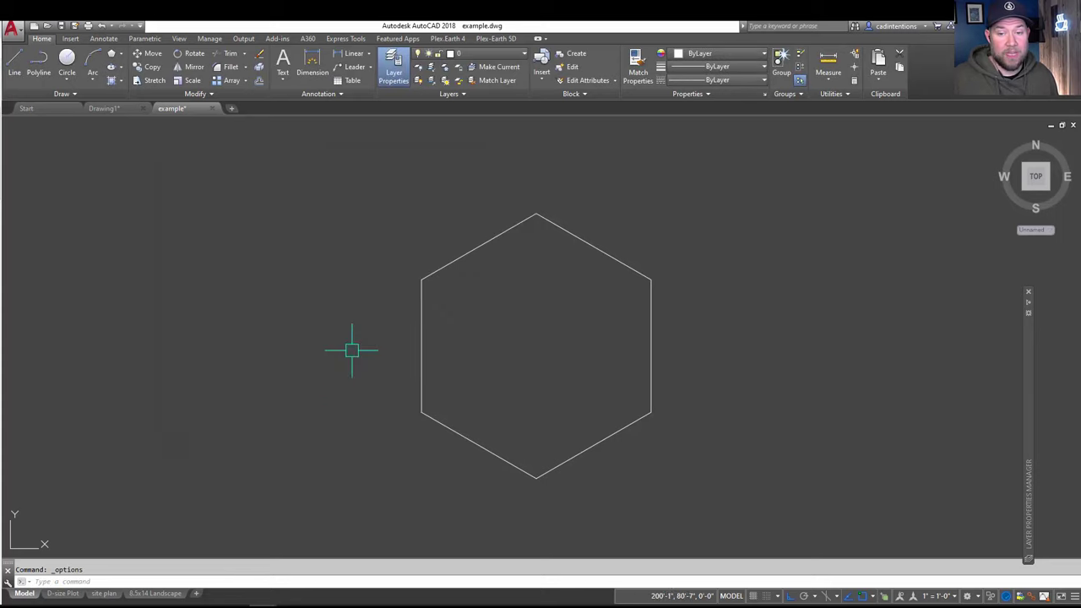
Step: Set the Crosshair size to 49 in the Options Display settings and apply it
right_click(331, 257)
left_click(384, 457)
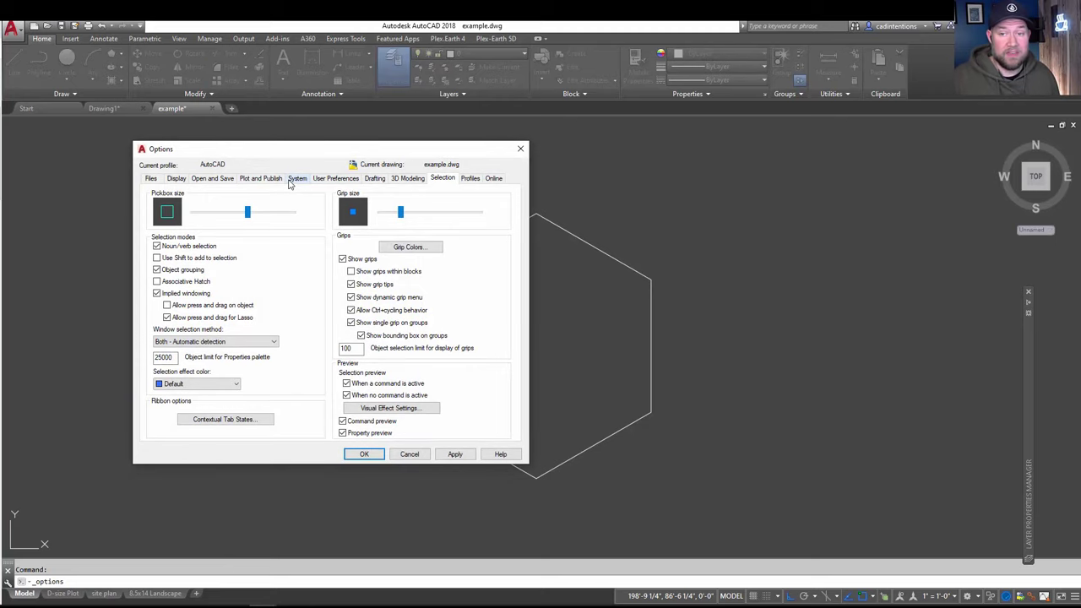
left_click(177, 179)
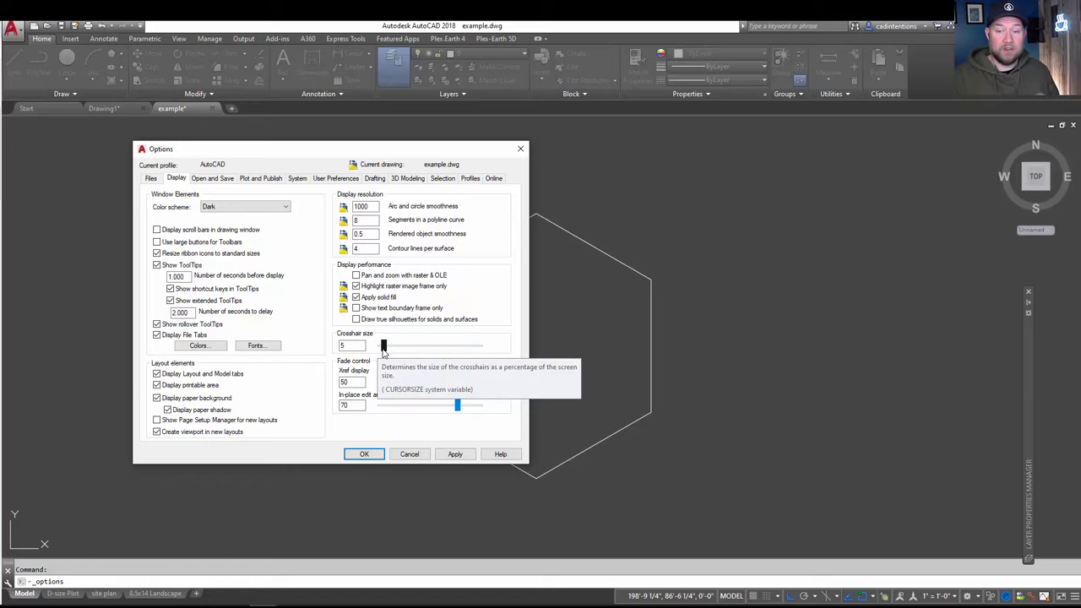
left_click_drag(383, 346, 427, 349)
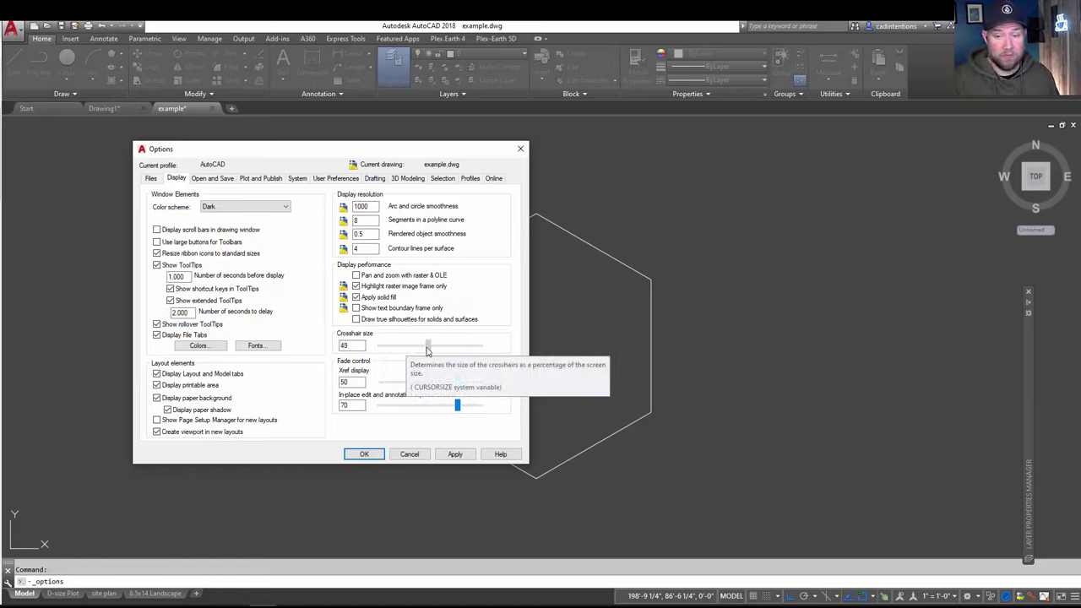
left_click(455, 454)
left_click(363, 454)
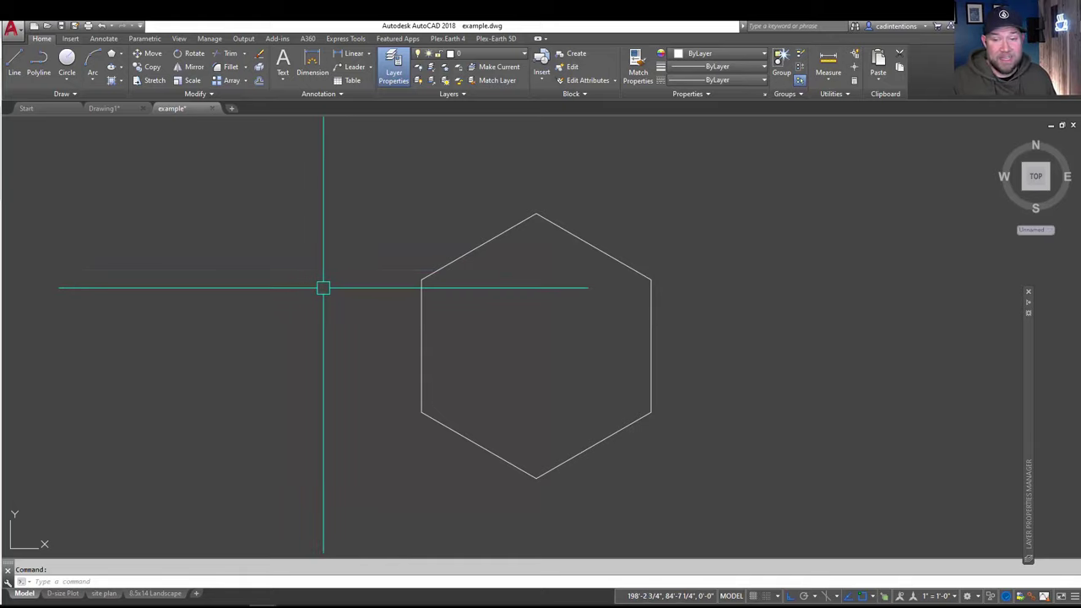
Step: Raise the Crosshair size to the maximum 100 so the crosshairs span the drawing area
right_click(323, 288)
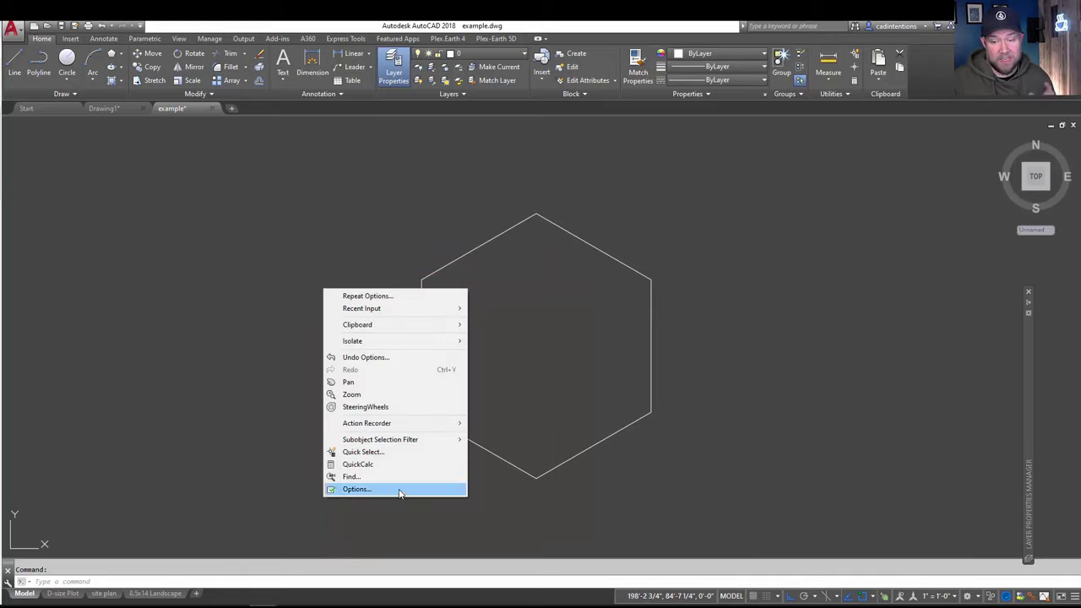
left_click(401, 491)
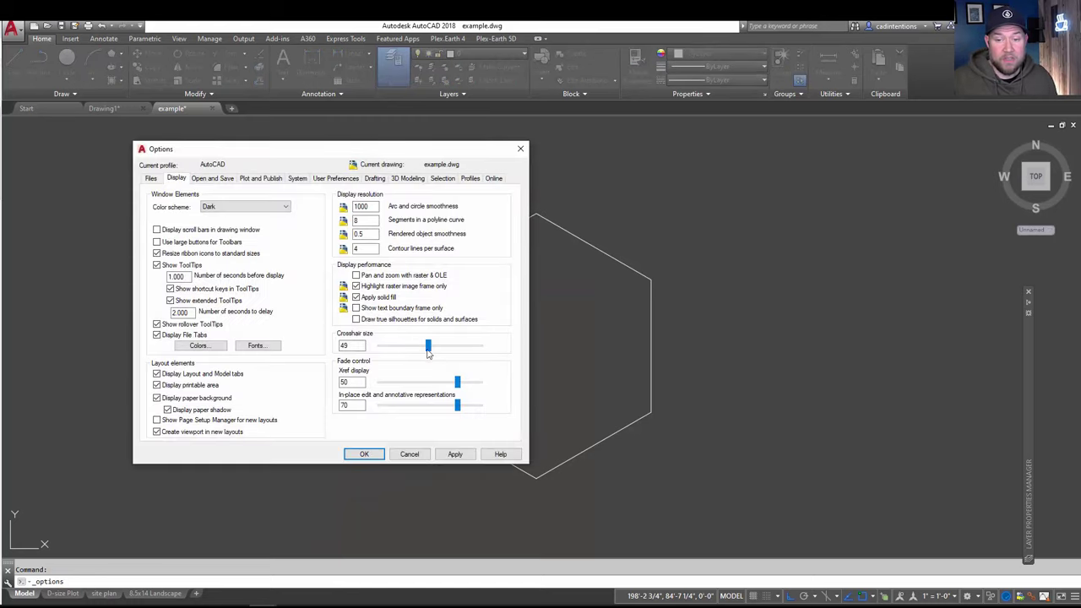
left_click_drag(428, 349, 497, 353)
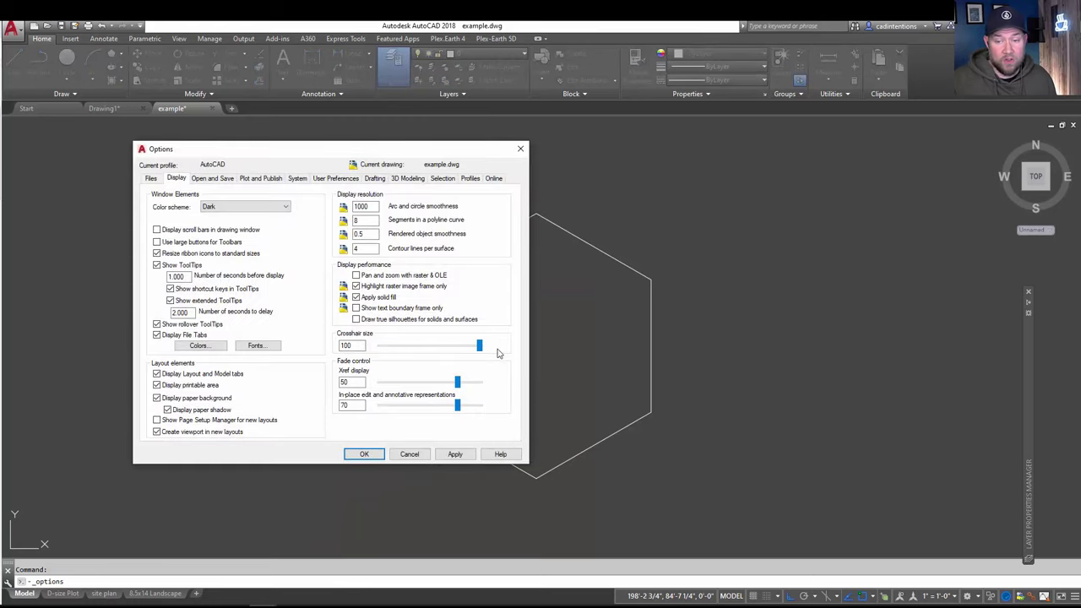
left_click(361, 454)
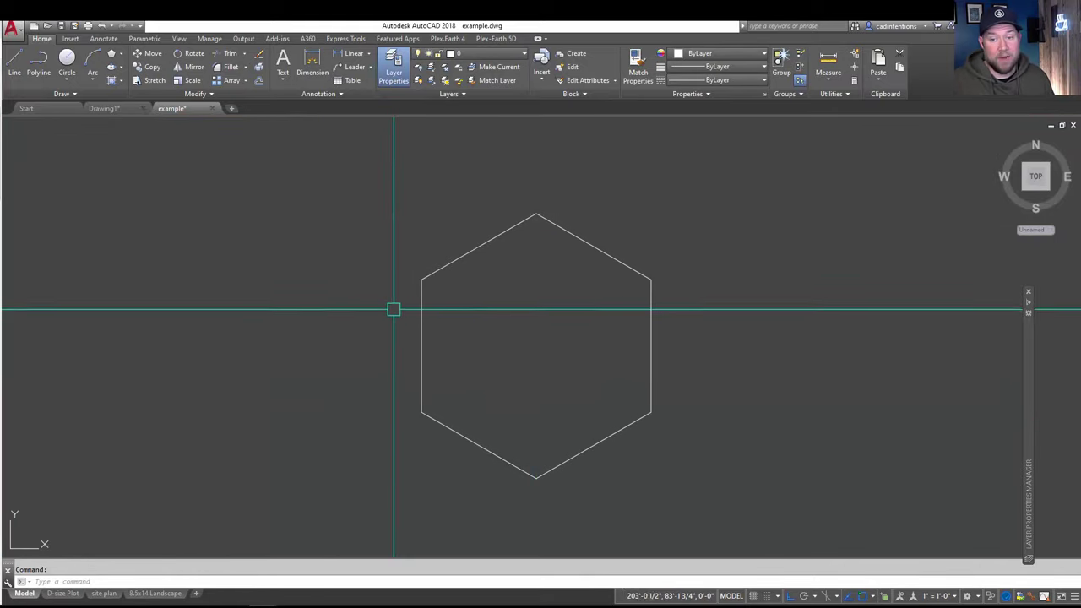
right_click(357, 304)
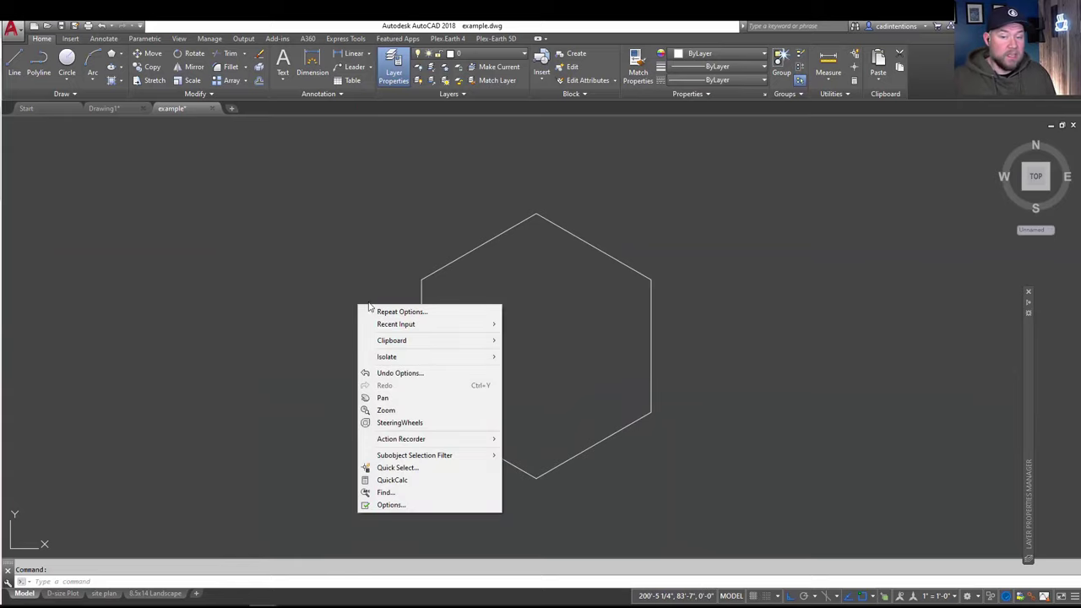
Step: Increase the Aperture Size in the Options Drafting settings and confirm with OK
left_click(405, 504)
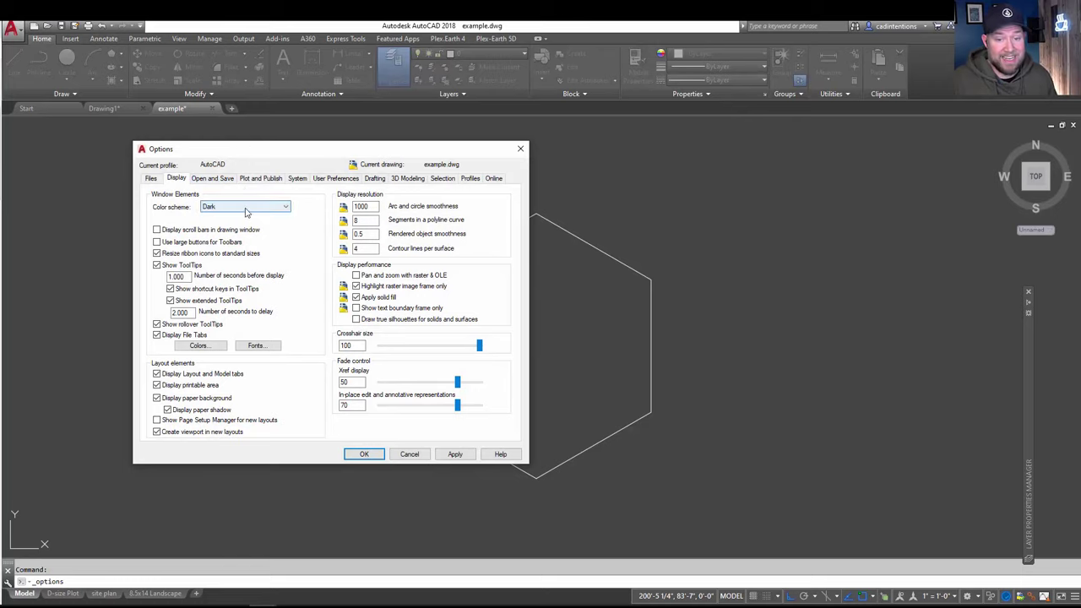
left_click(378, 180)
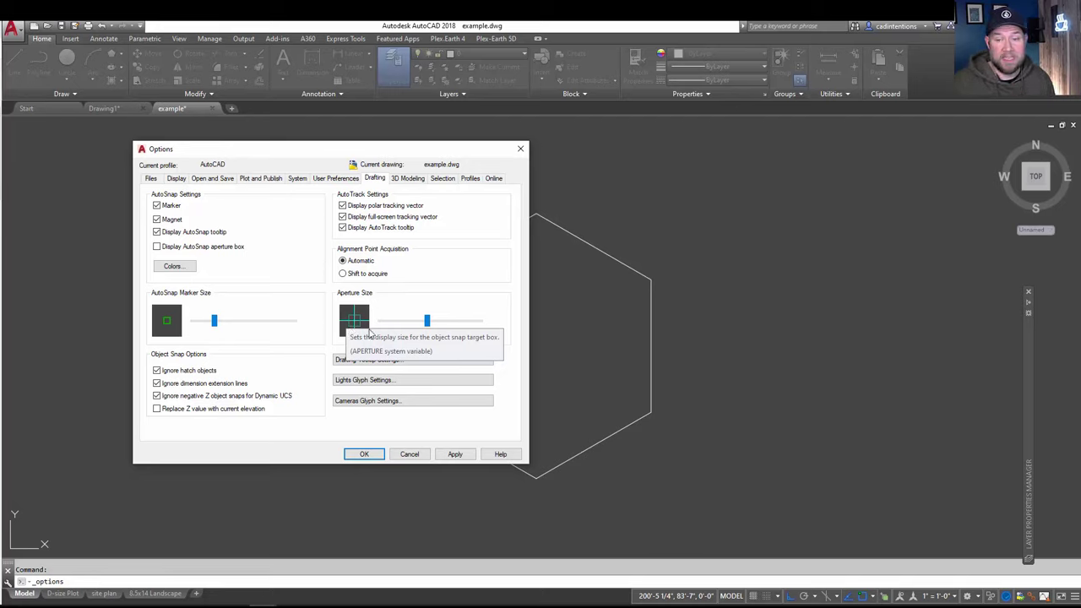
left_click_drag(428, 327, 453, 326)
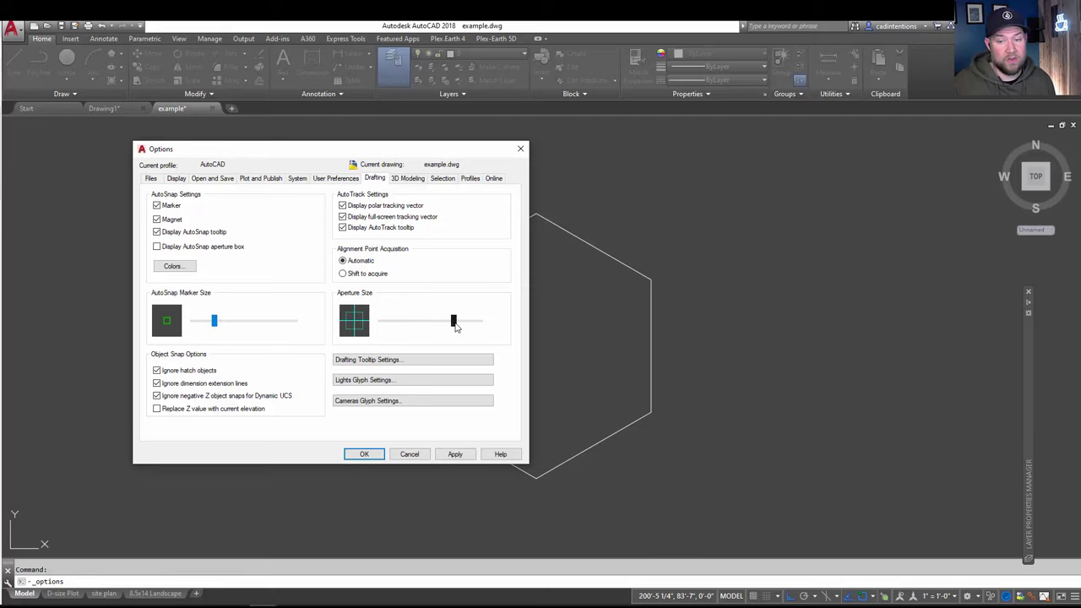
left_click(366, 455)
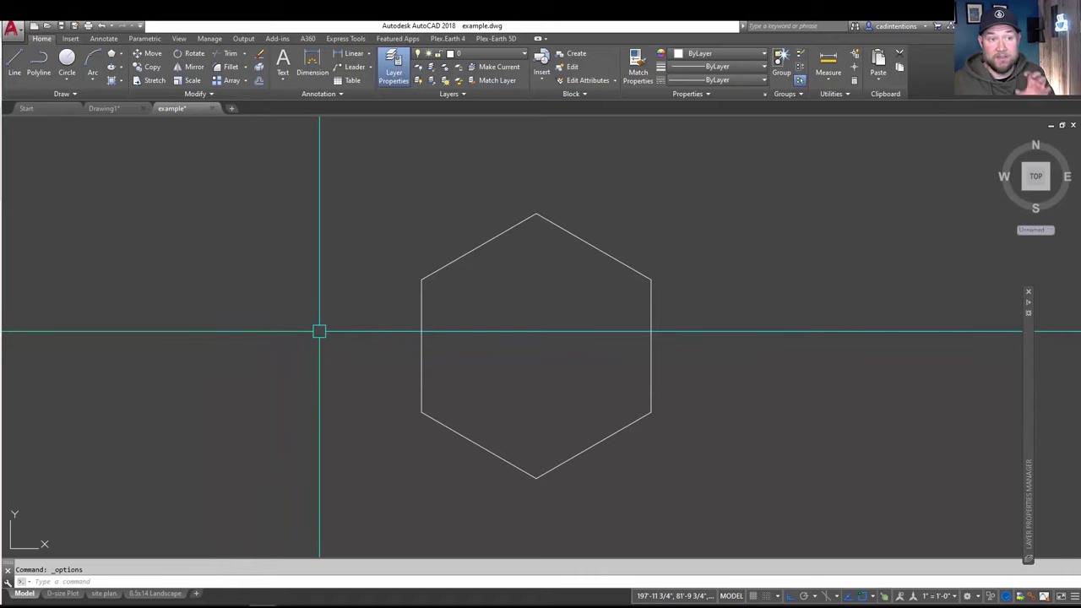
Step: Start PLINE, toggle object snap off and back on with F3, then cancel the command
type("pl")
key("Return")
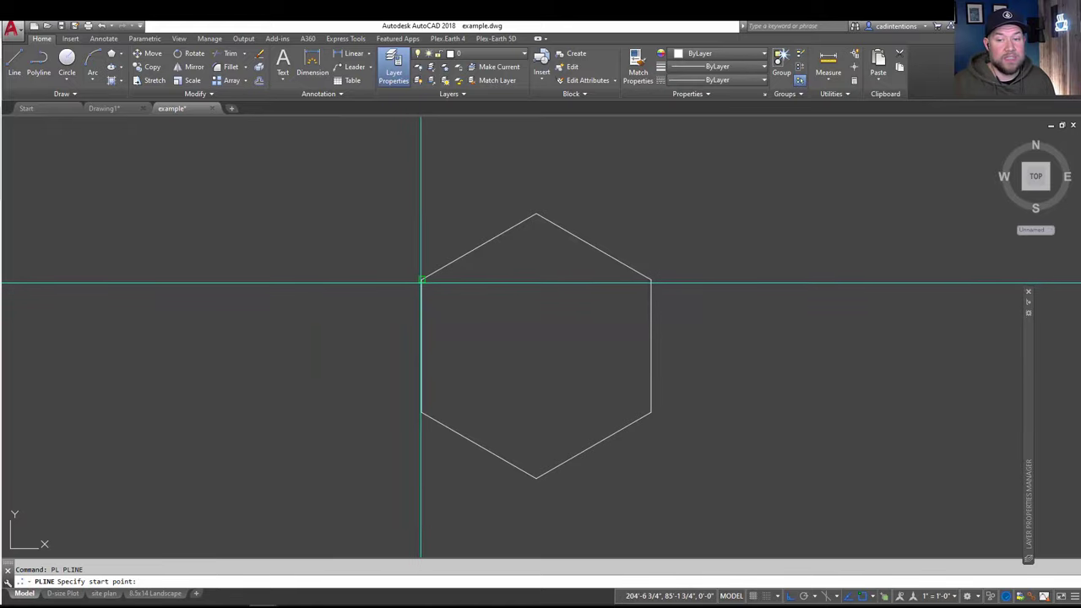
key("F3")
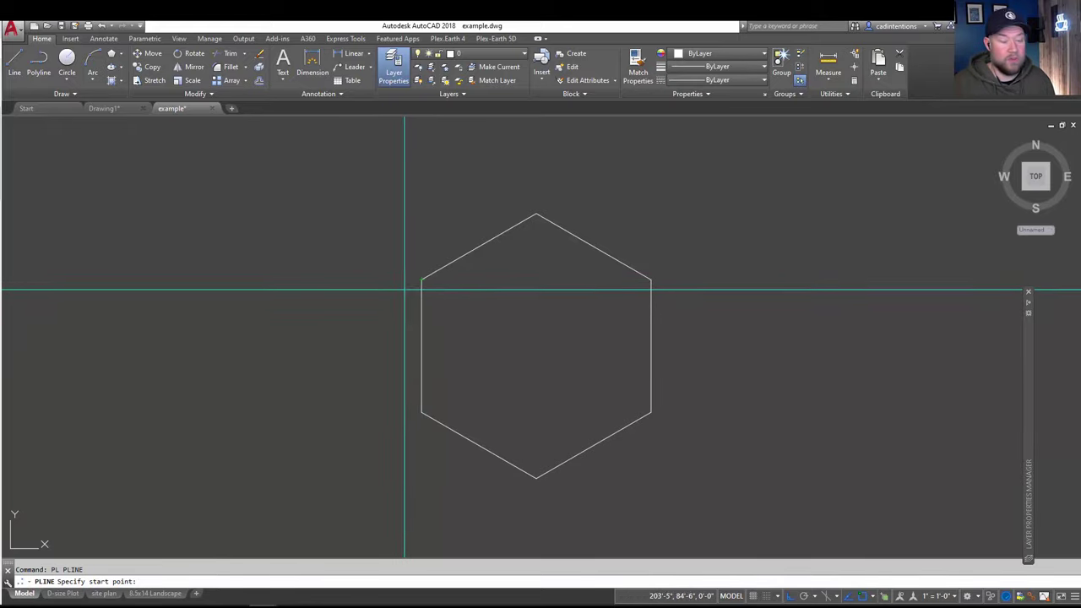
key("F3")
scroll(409, 281, "up", 3)
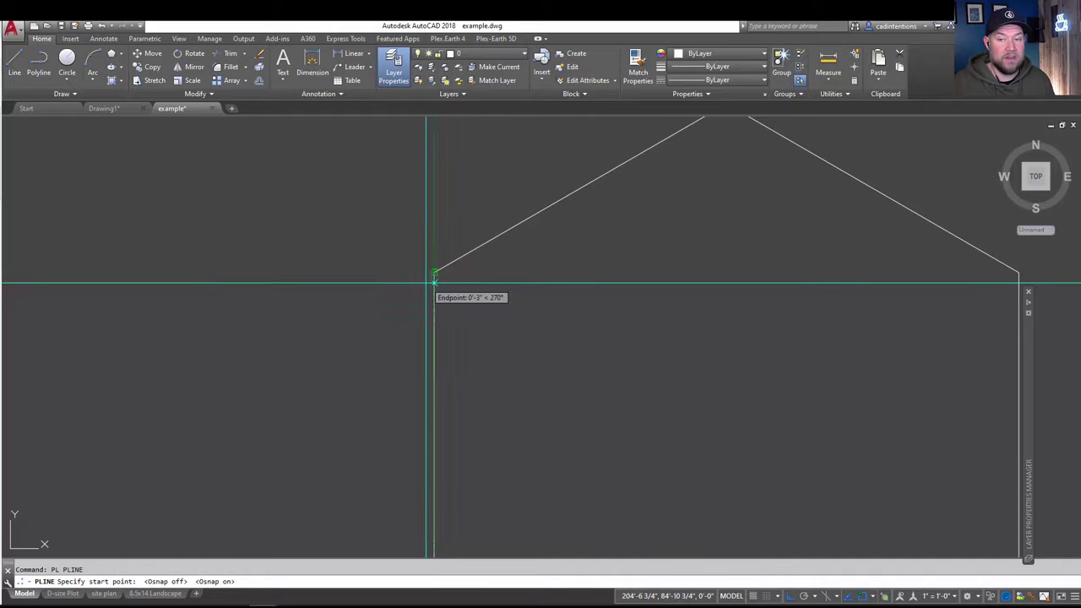
key("Escape")
Step: Shrink the object snap Aperture Size in Options and confirm
right_click(335, 316)
left_click(376, 516)
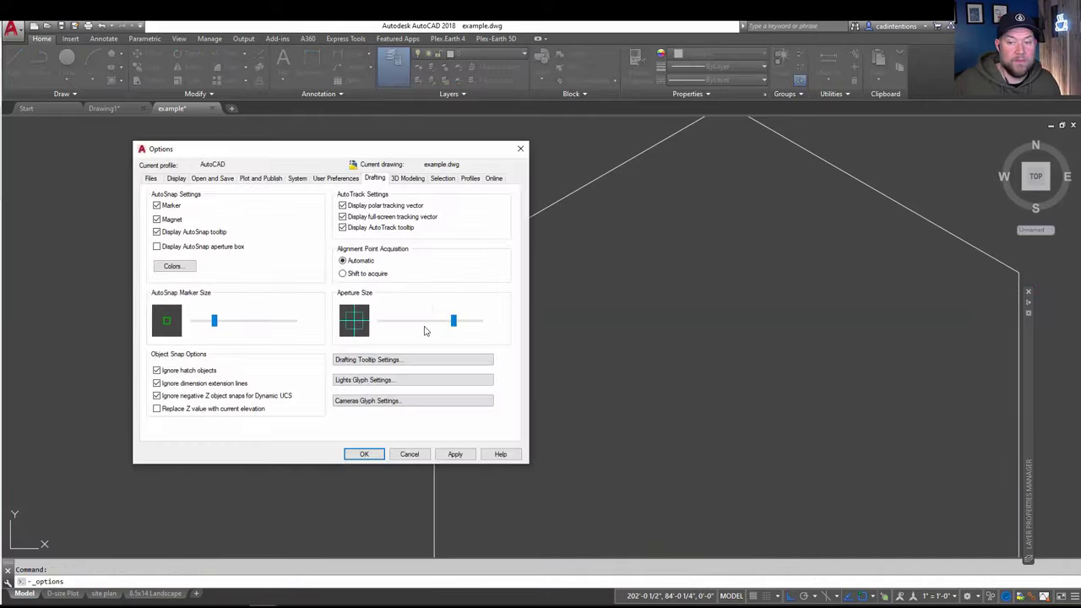
left_click_drag(451, 322, 387, 323)
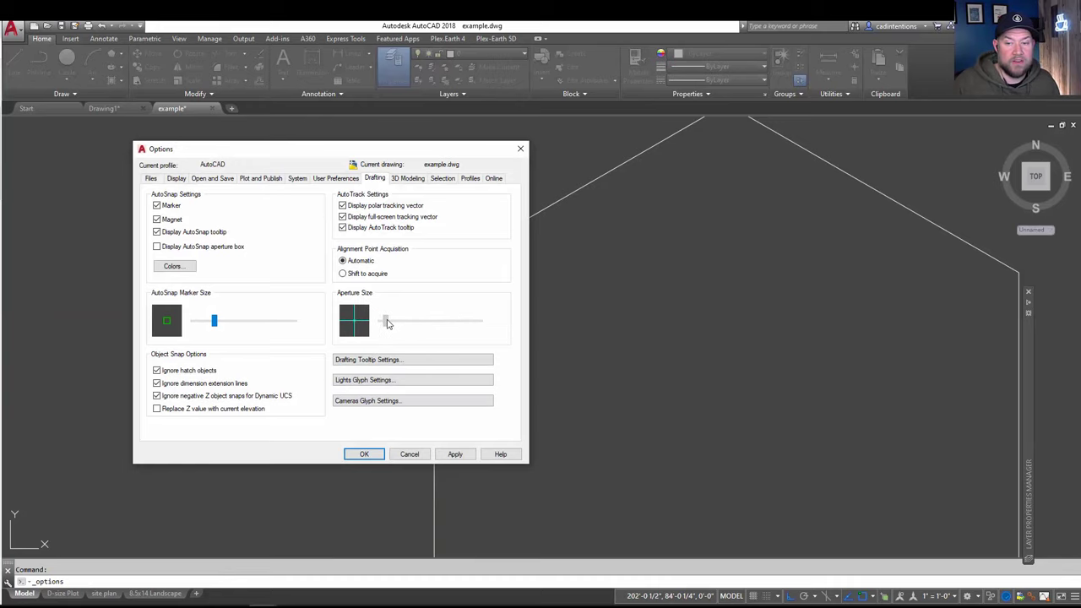
left_click(358, 453)
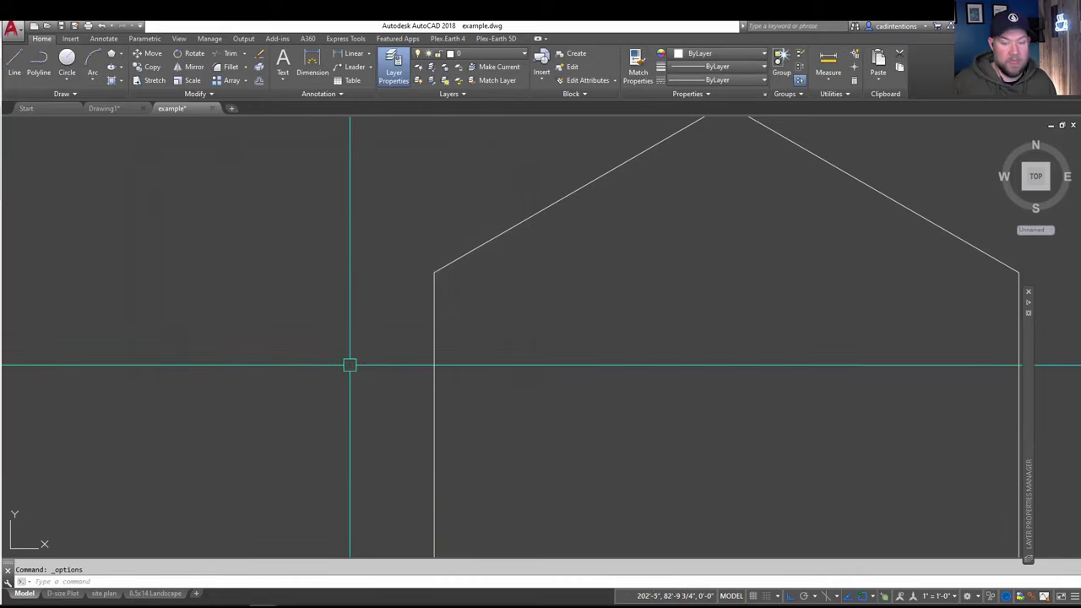
Step: Restart PLINE, pan the view to reposition the hexagon, then cancel the command
type("pl")
key("Return")
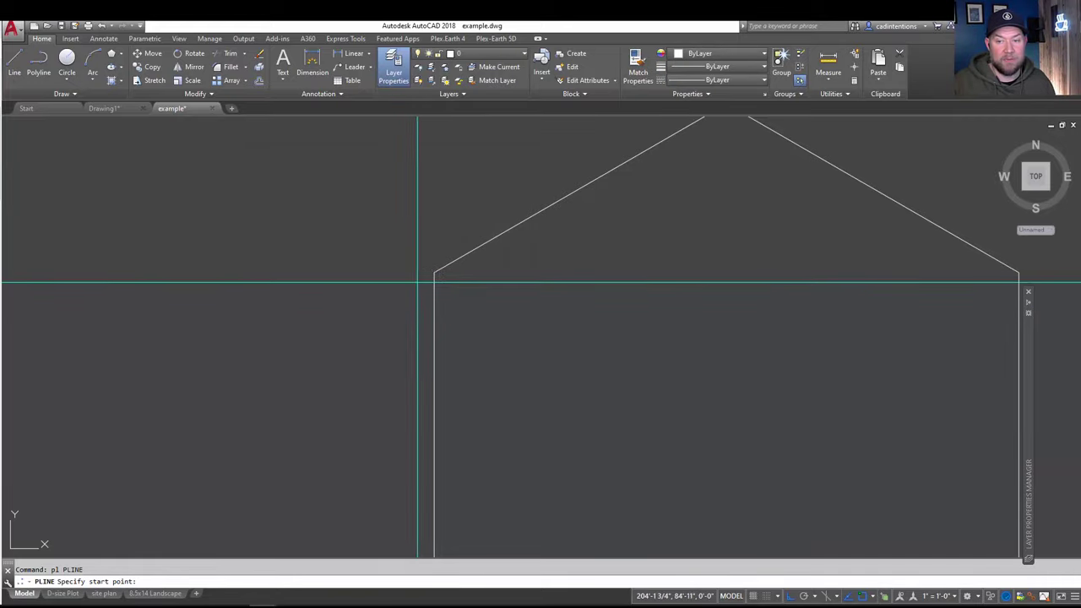
middle_click_drag(429, 271, 521, 243)
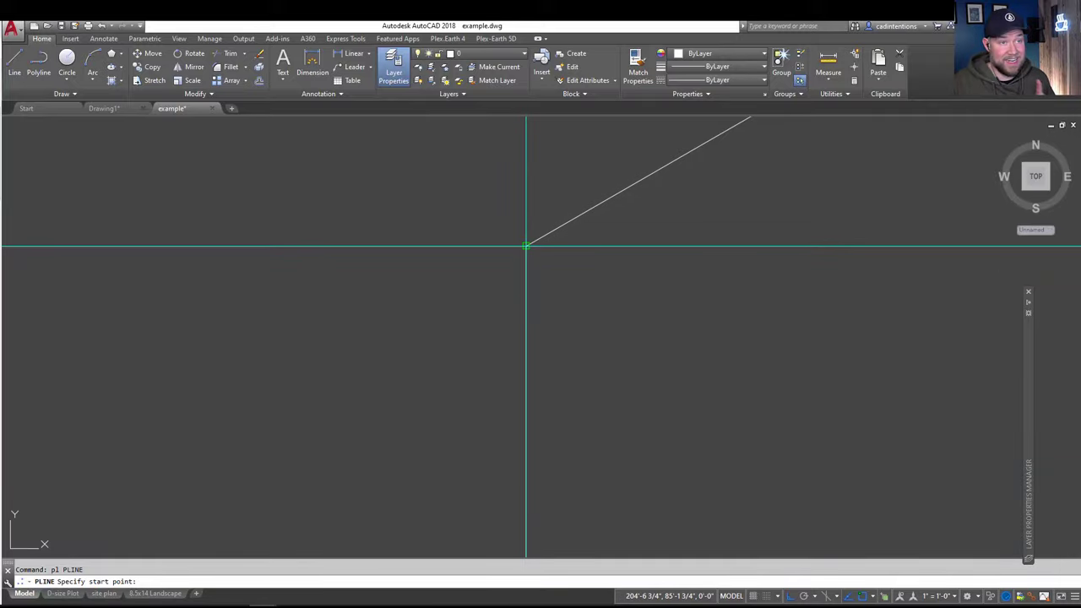
key("Escape")
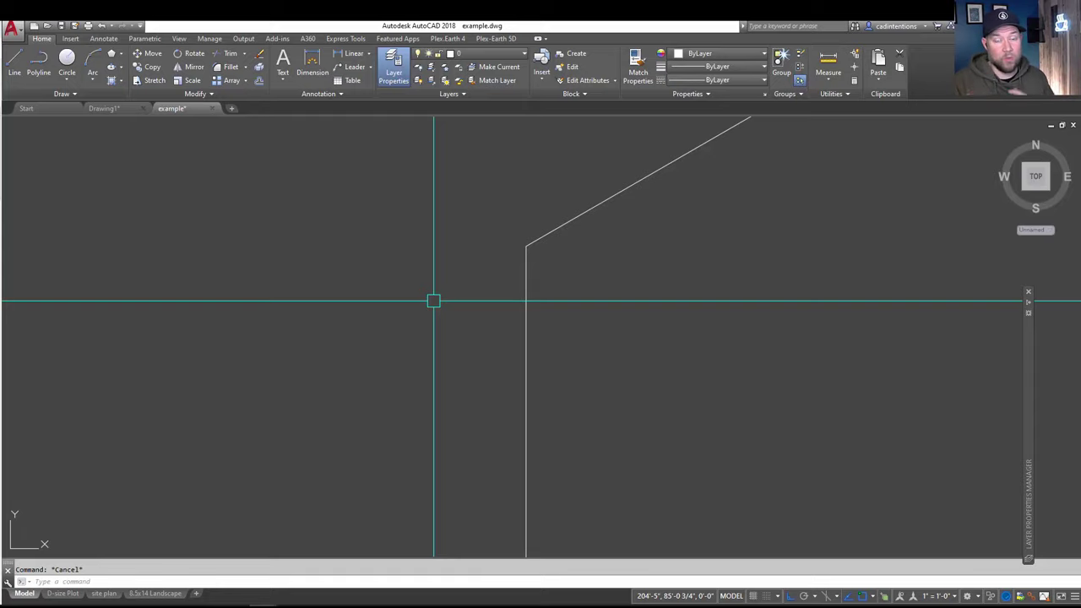
Step: Move the Drafting Aperture Size slider back to a medium setting and apply it
right_click(433, 301)
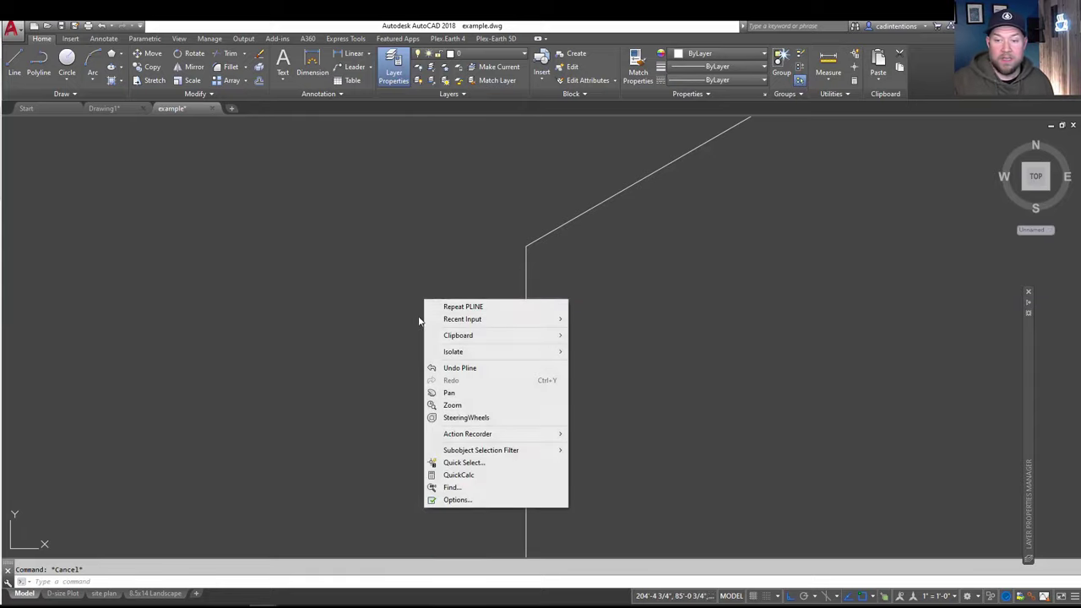
left_click(452, 500)
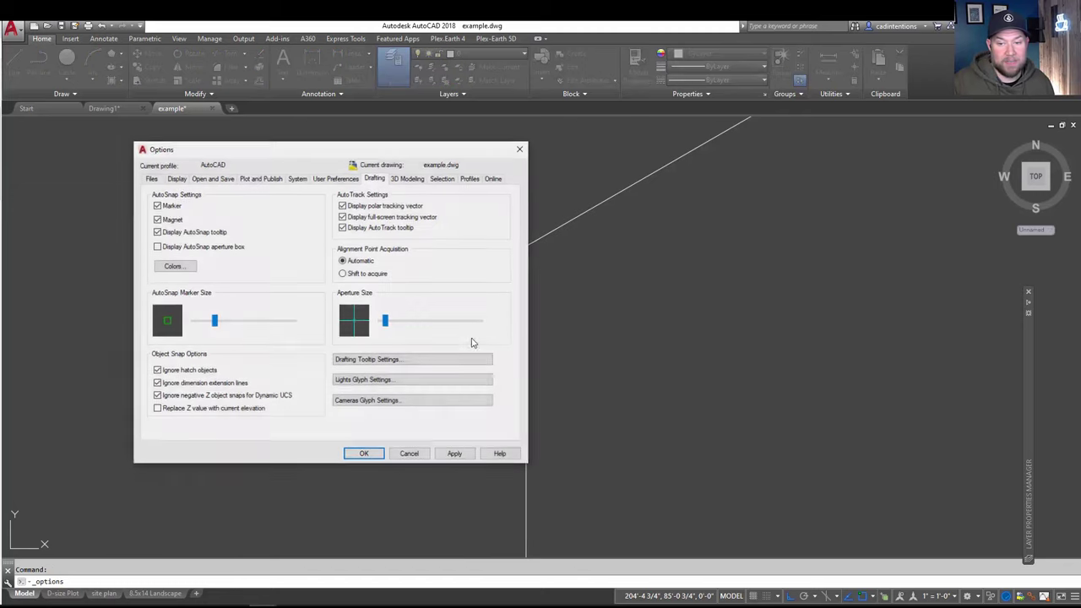
left_click_drag(399, 320, 410, 321)
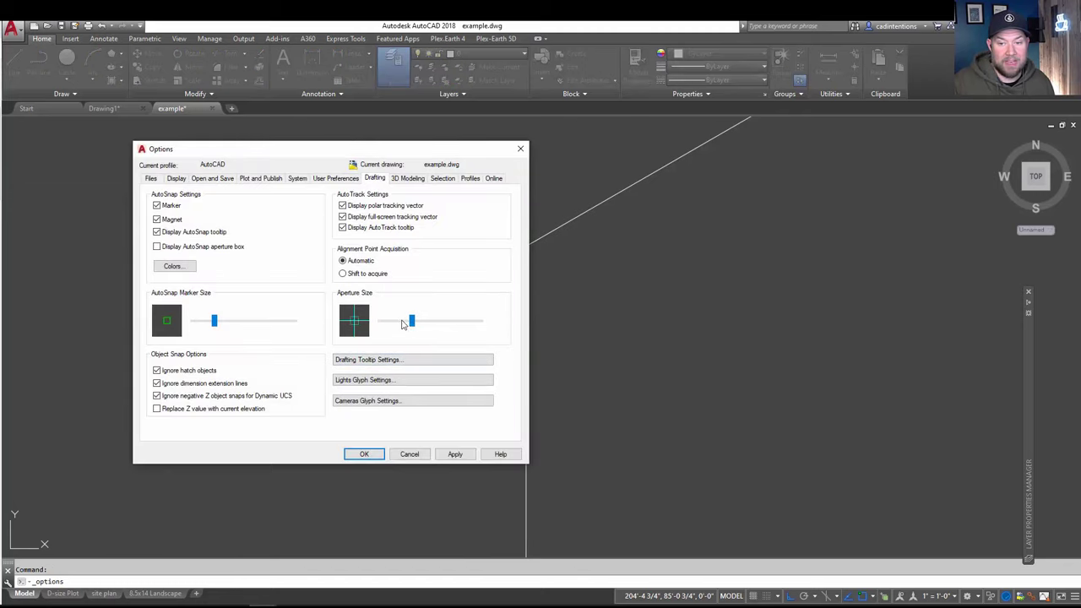
left_click(455, 454)
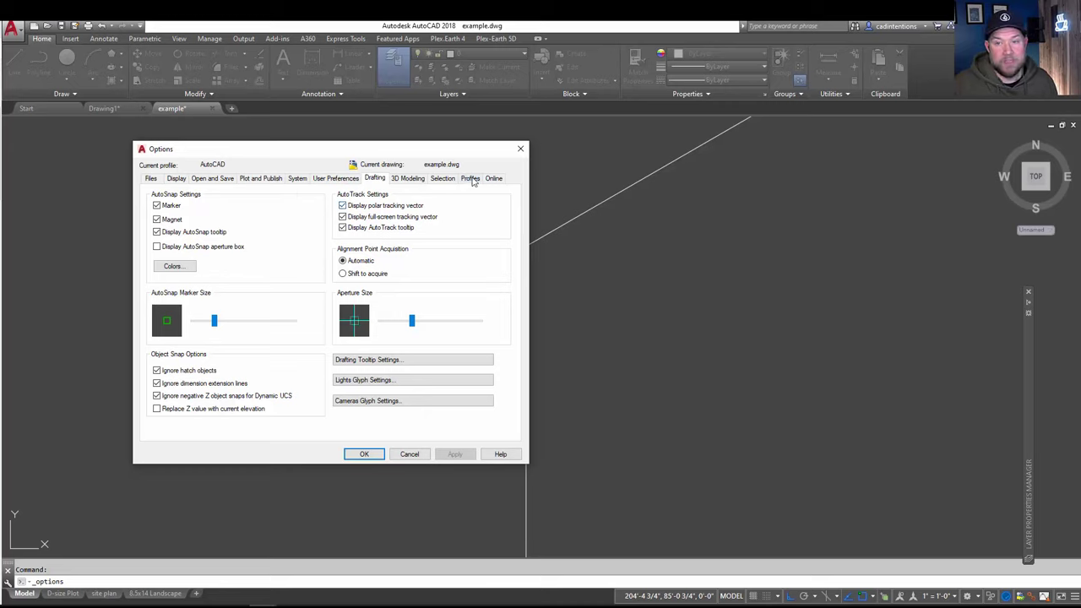
Step: Push the Grip size slider on the Selection tab to its maximum and confirm
left_click(442, 178)
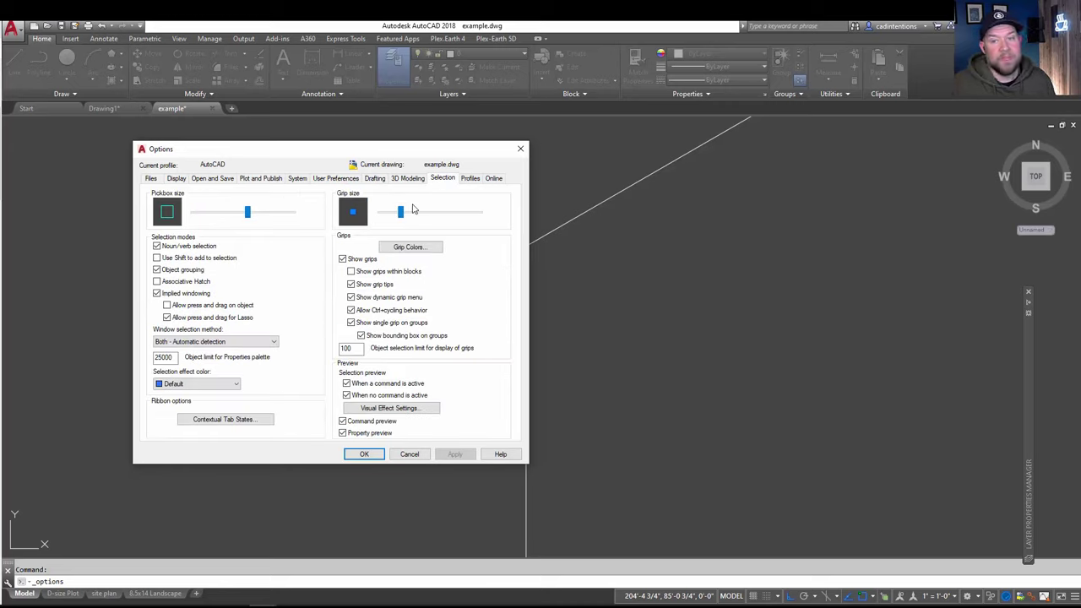
left_click_drag(405, 218, 473, 213)
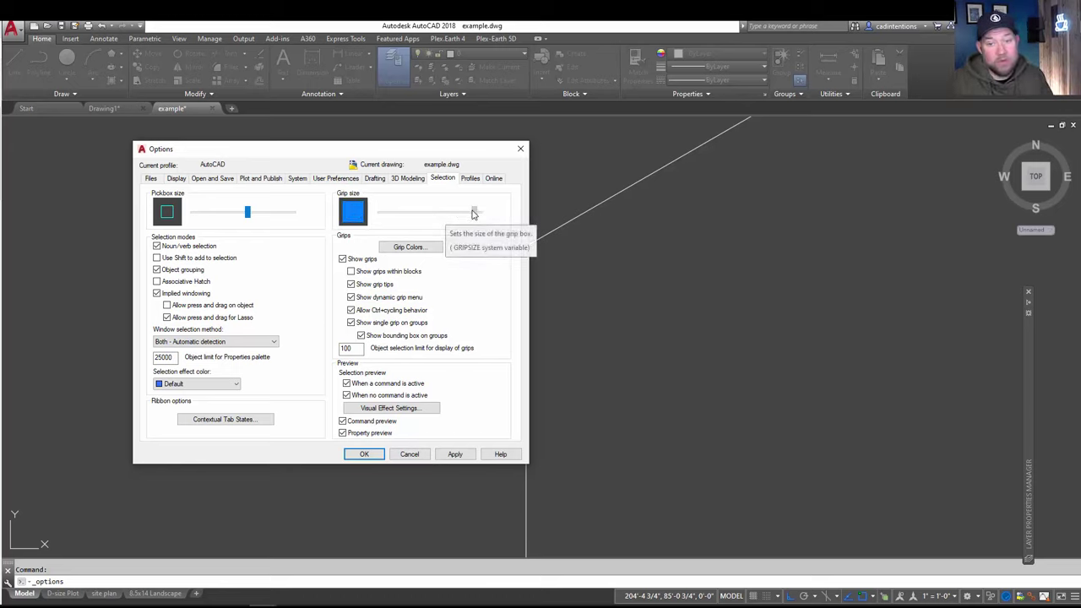
left_click_drag(475, 213, 478, 212)
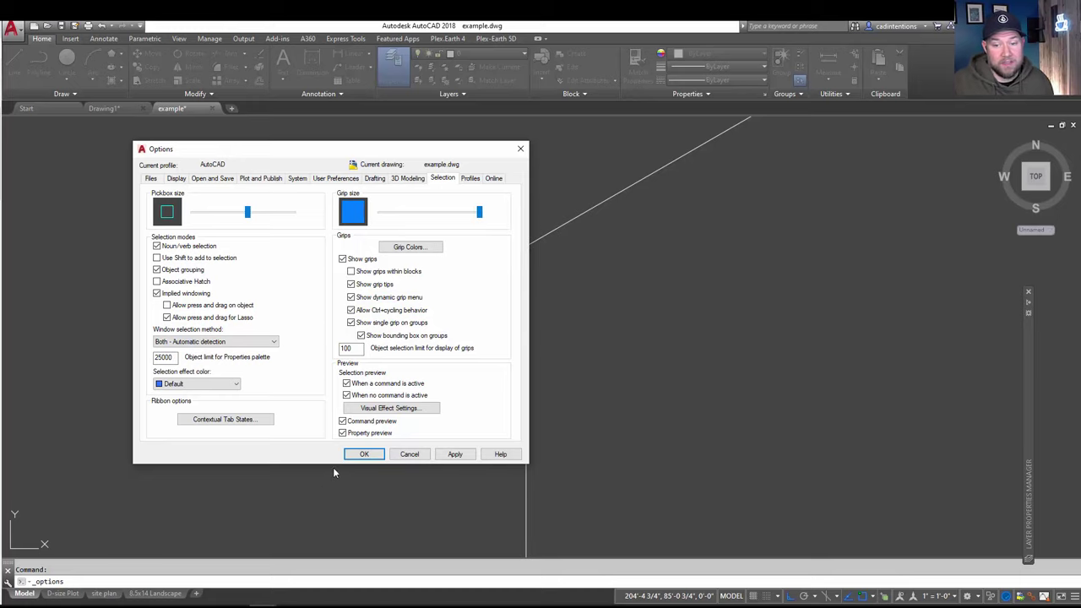
left_click(364, 454)
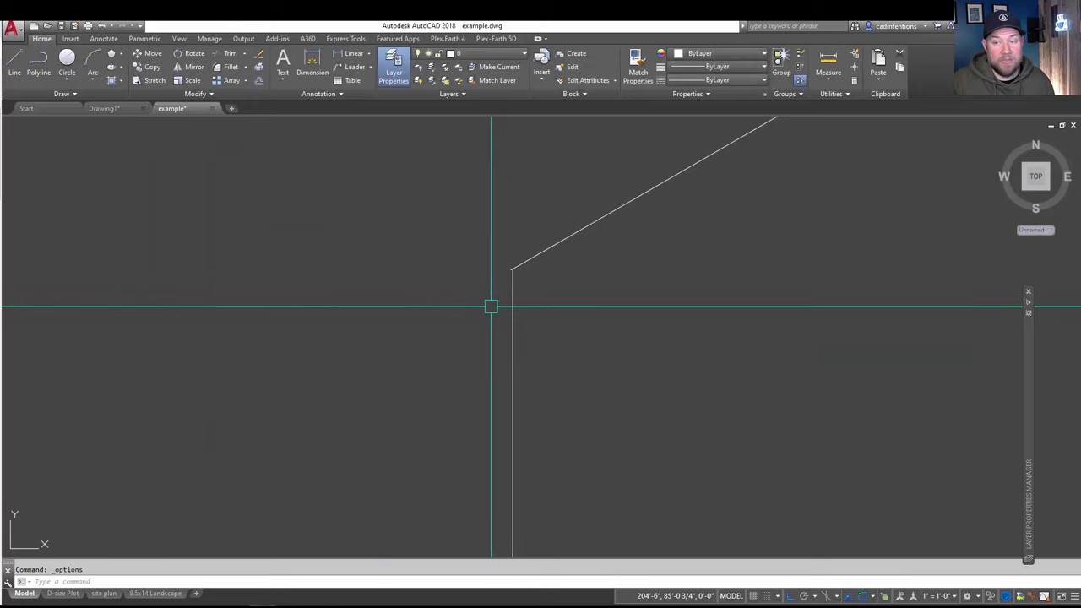
Step: Window-select the hexagon and frame the view to inspect its enlarged grips
left_click(517, 357)
scroll(502, 294, "down", 3)
scroll(515, 304, "down", 3)
middle_click_drag(586, 333, 504, 386)
scroll(506, 285, "up", 2)
scroll(507, 321, "up", 4)
scroll(522, 315, "down", 2)
scroll(522, 315, "down", 2)
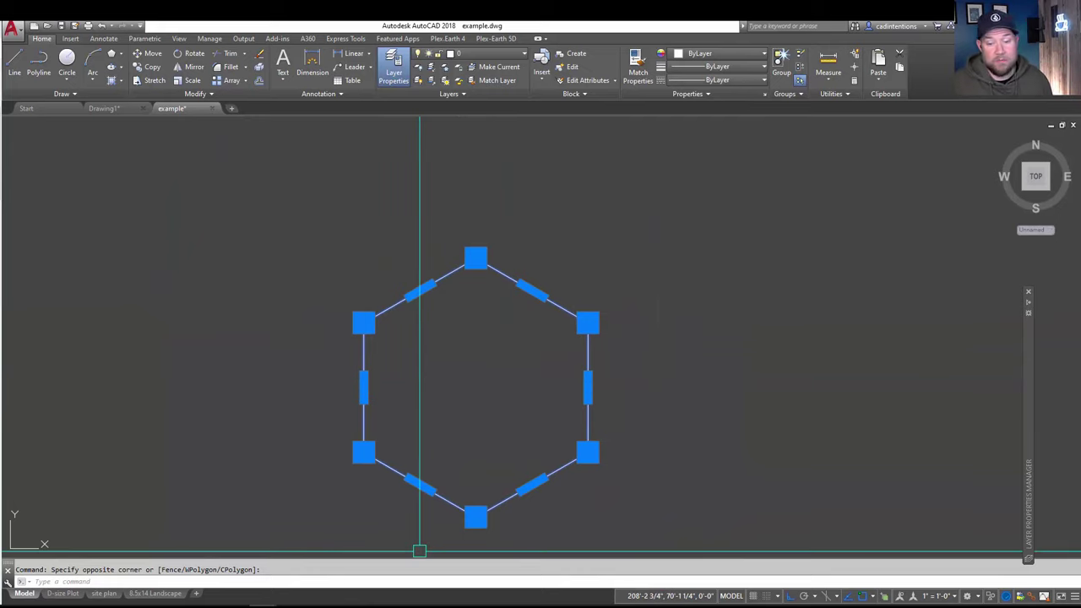
right_click(218, 462)
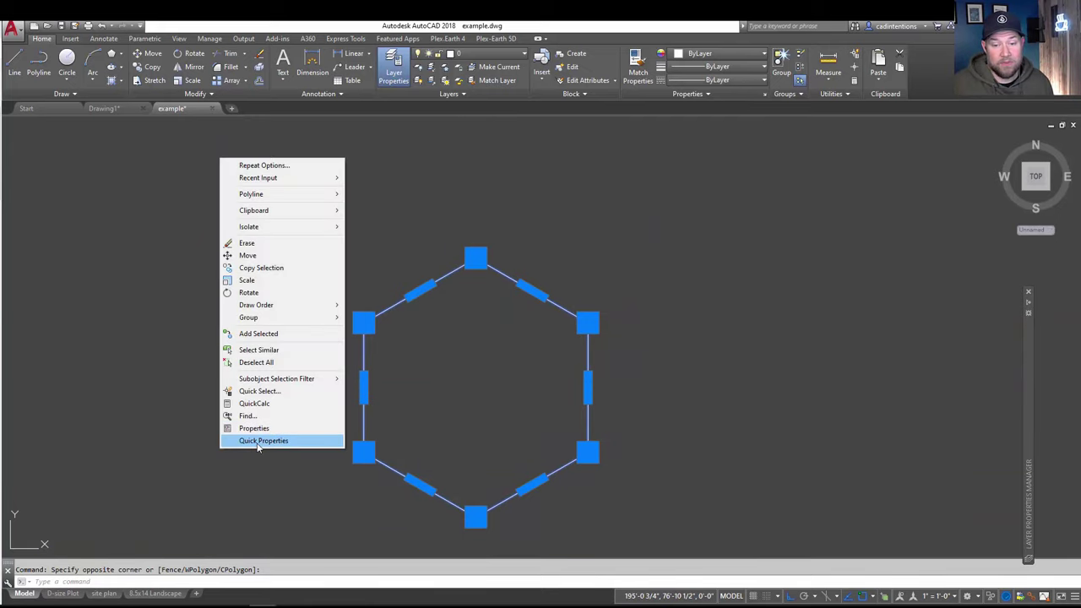
Step: Deselect the hexagon and reduce the Grip size to a small setting in Options
left_click(256, 362)
right_click(253, 238)
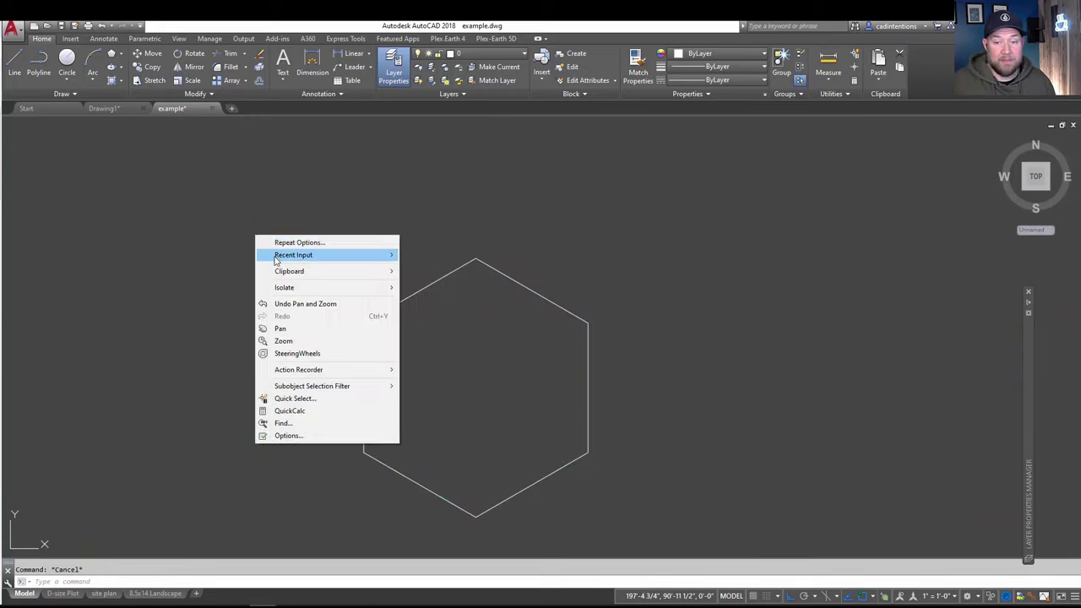
left_click(310, 435)
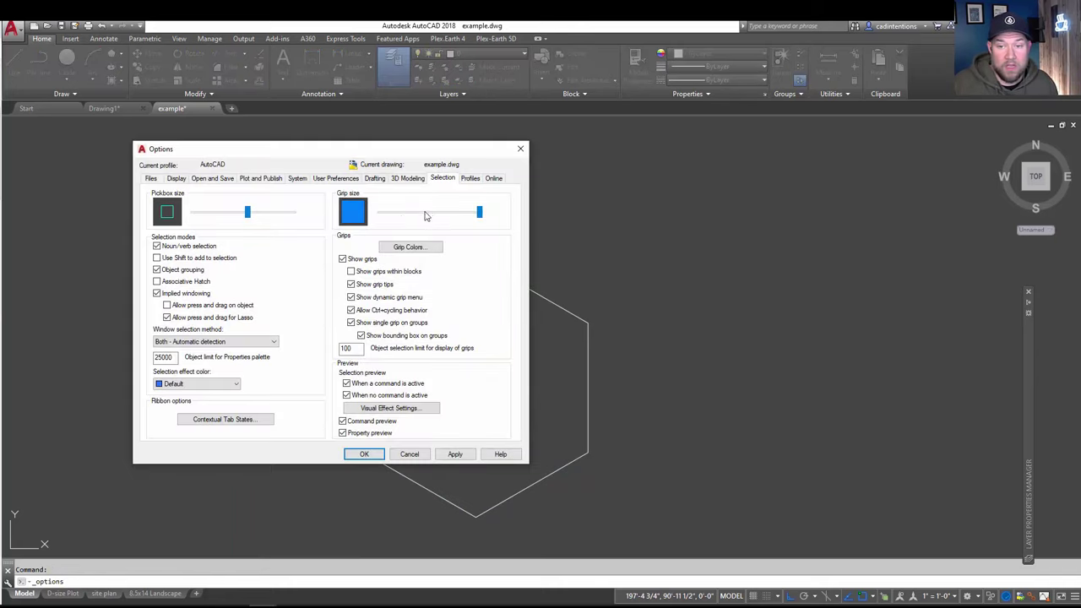
left_click(389, 217)
left_click(389, 217)
left_click(388, 217)
left_click(394, 217)
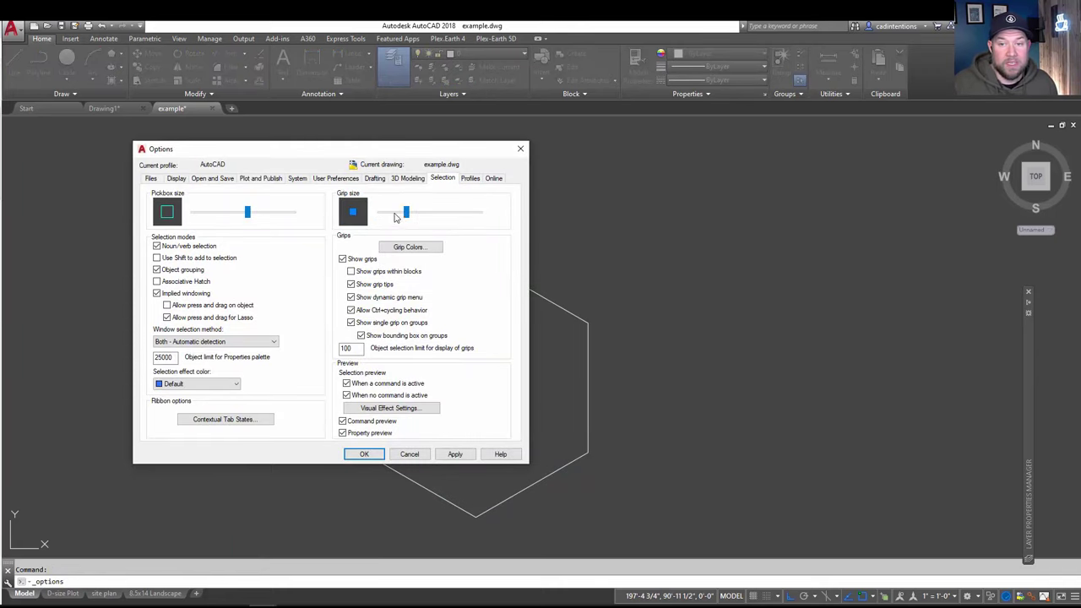
left_click(364, 453)
Step: Window-select the hexagon to check the smaller grips, then clear the selection
left_click(369, 326)
left_click(303, 367)
scroll(499, 309, "up", 2)
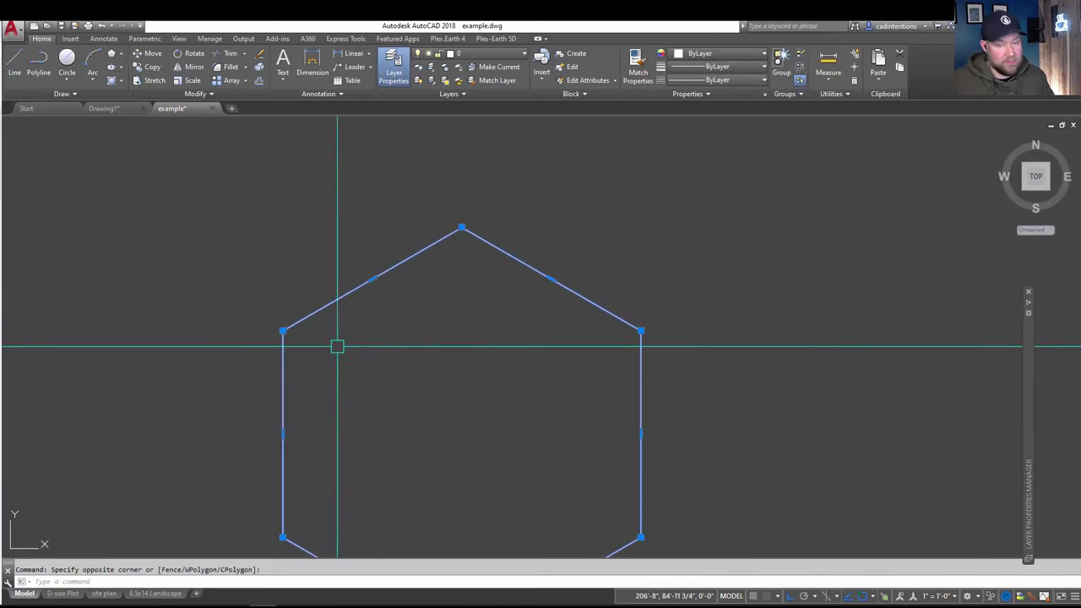
key("Escape")
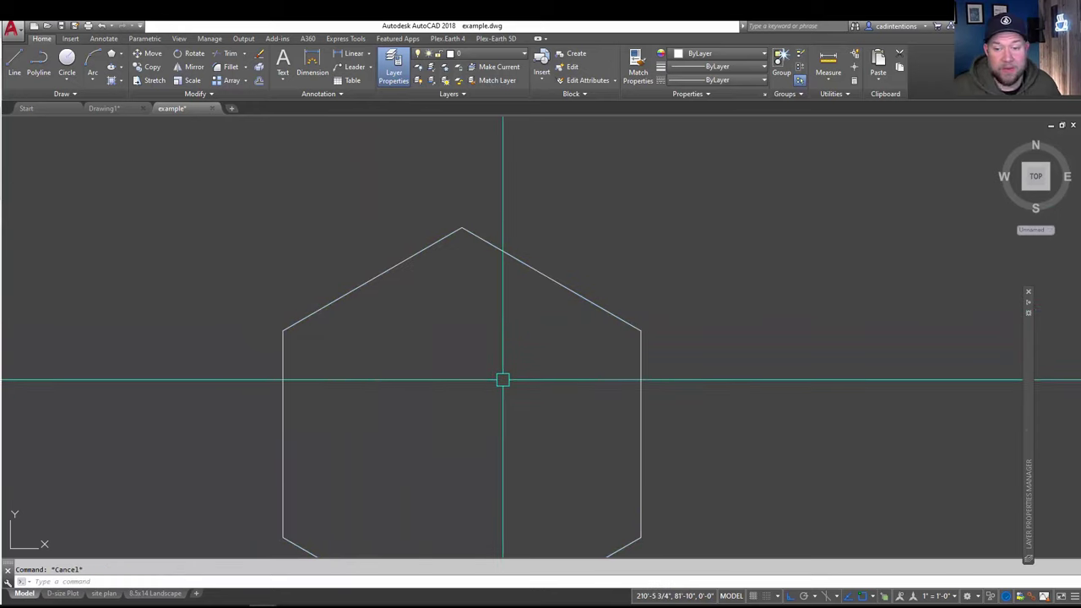
Step: In Display > Colors, choose the Crosshairs element and open the Select Color picker
right_click(507, 367)
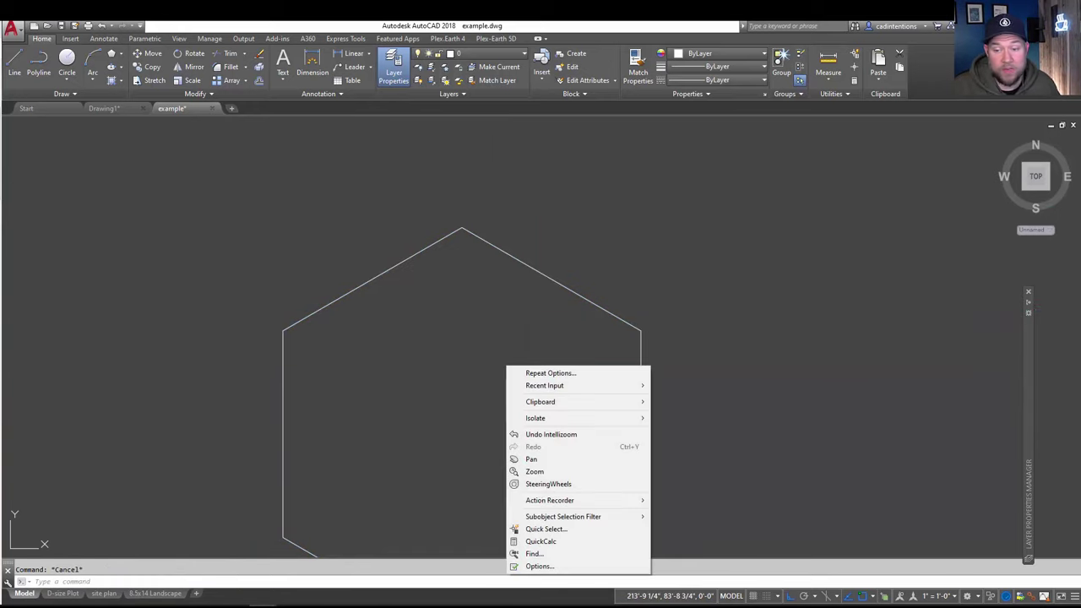
left_click(577, 566)
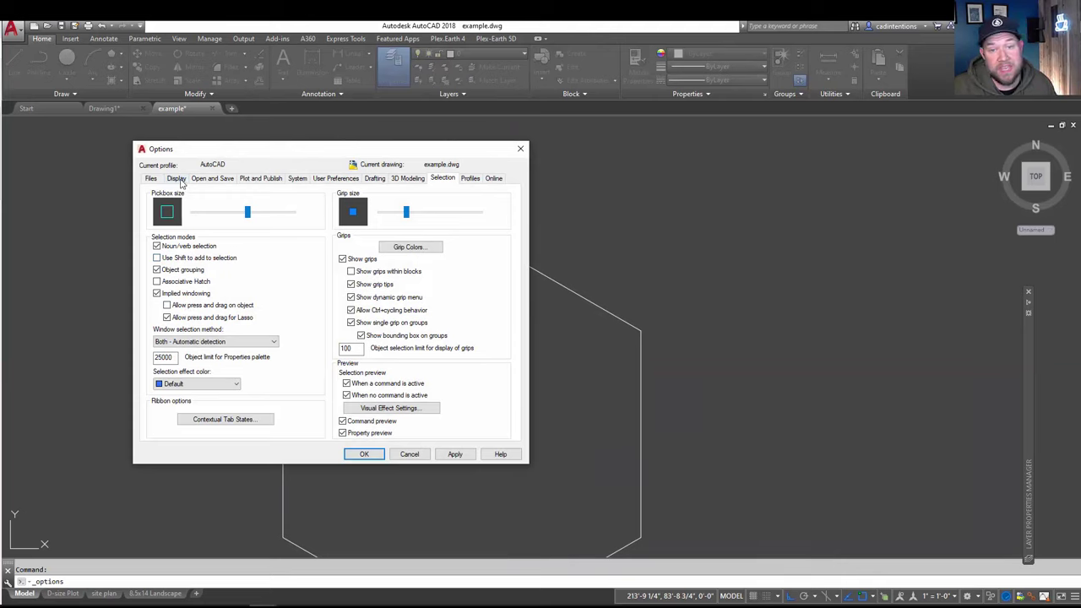
left_click(182, 182)
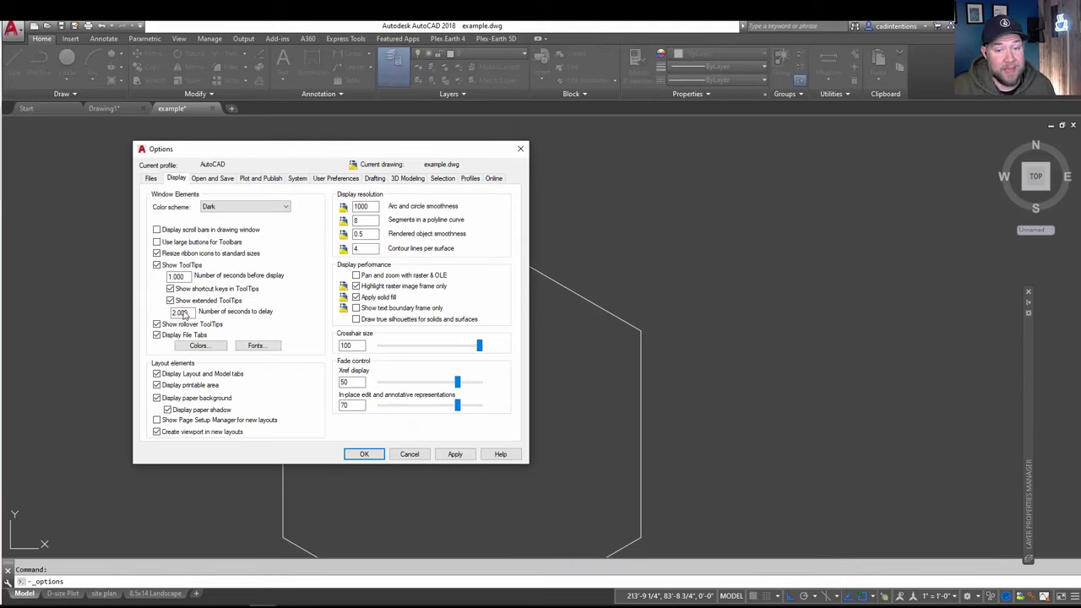
left_click(201, 347)
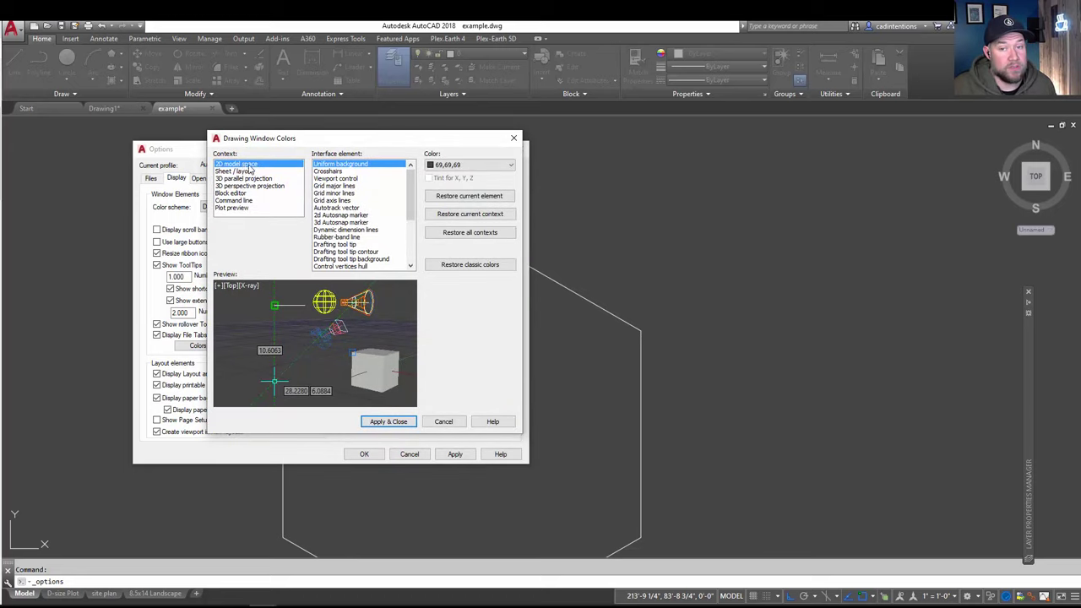
left_click(328, 172)
left_click(471, 166)
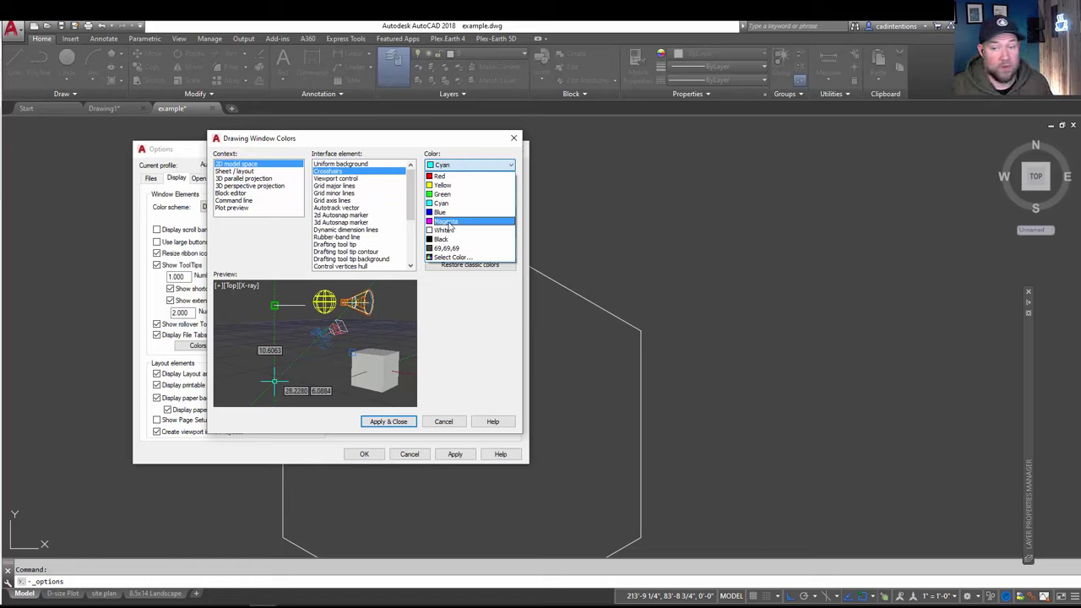
left_click(460, 257)
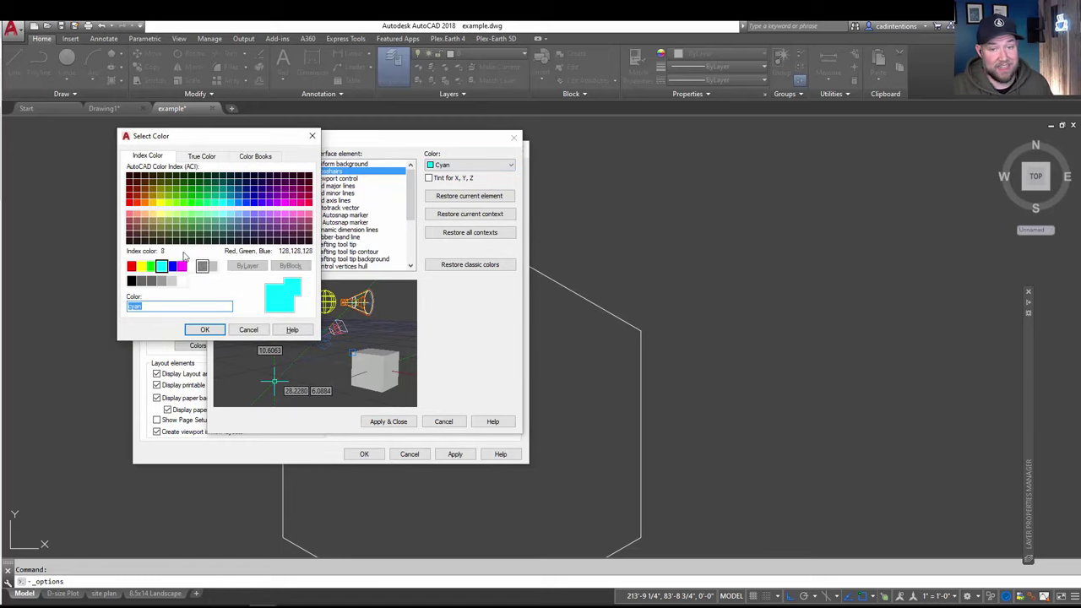
Step: Set the crosshair colour to True Color green 0,189,0 and apply it
left_click(181, 266)
left_click(193, 185)
left_click(199, 196)
left_click(193, 203)
left_click(201, 156)
left_click_drag(247, 251, 246, 261)
left_click(204, 329)
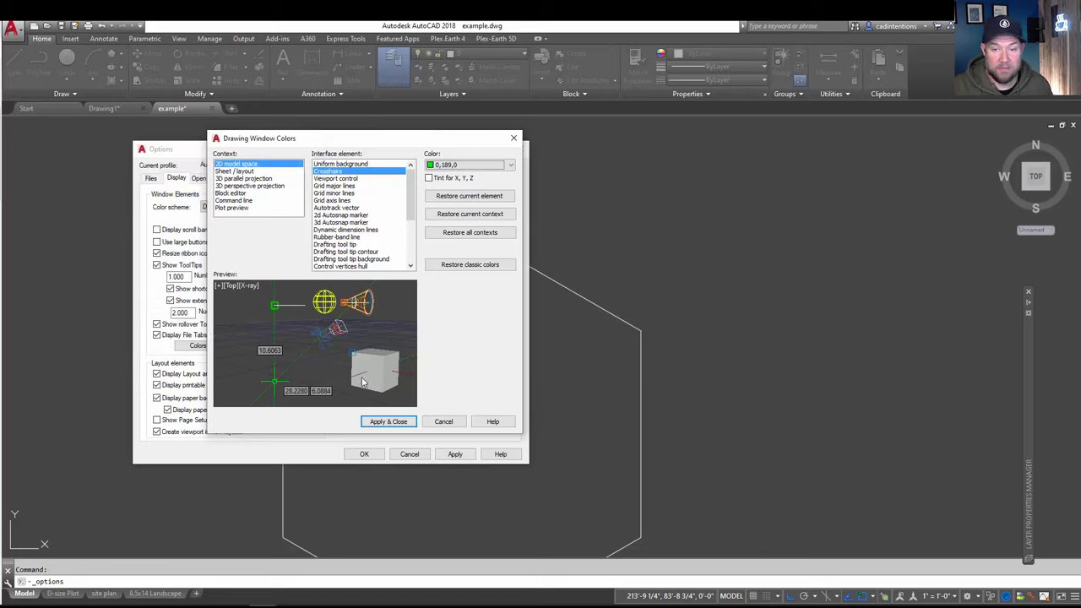
left_click(379, 422)
left_click(366, 454)
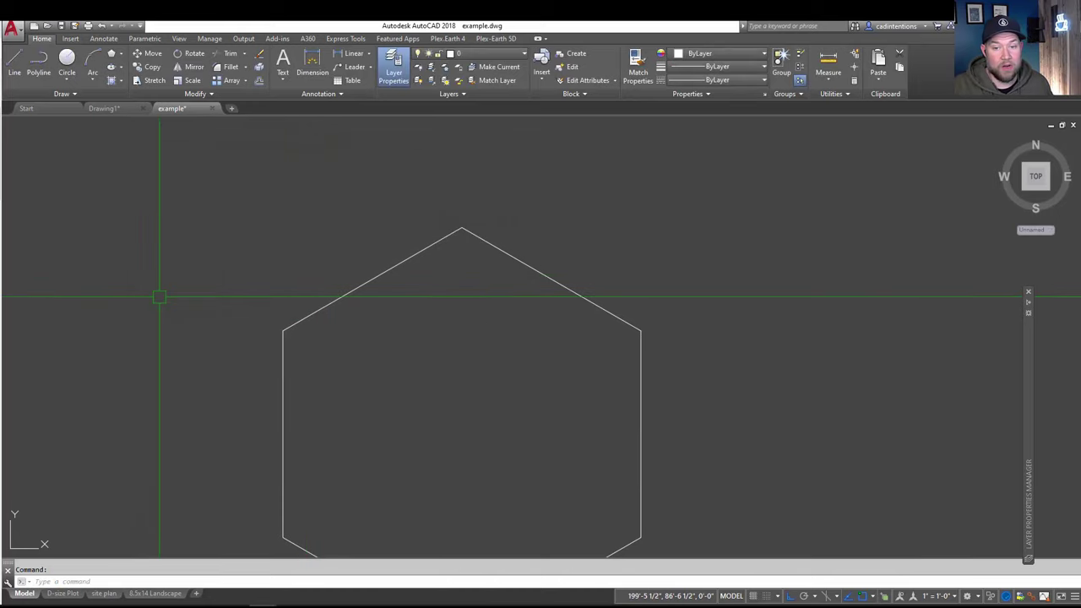
scroll(271, 334, "down", 2)
scroll(308, 314, "down", 2)
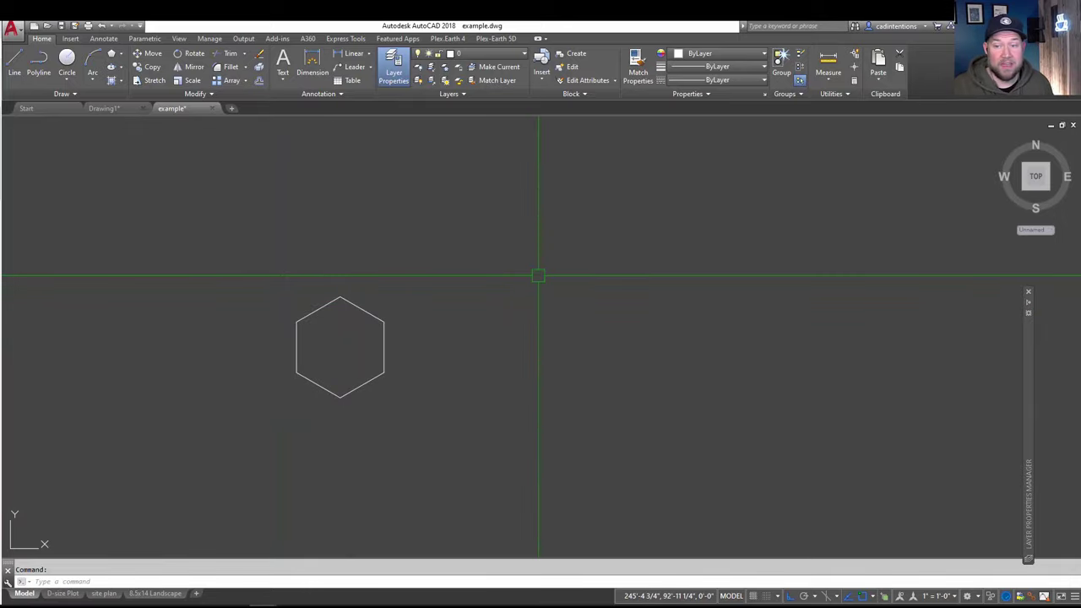